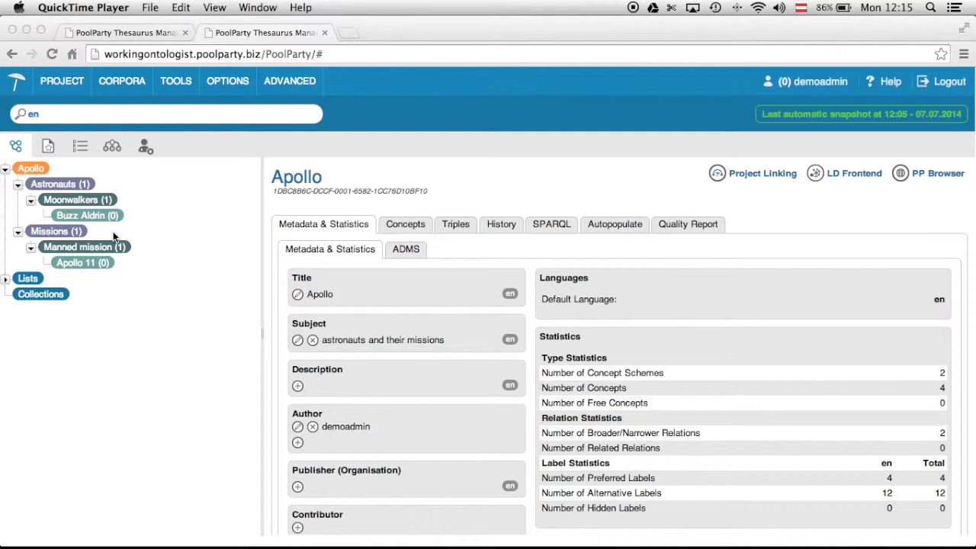
left_click(19, 189)
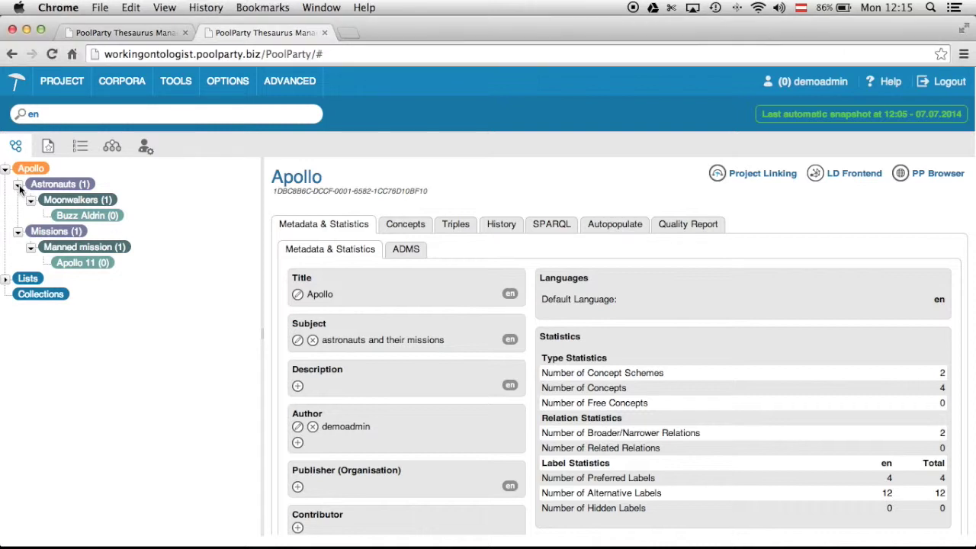
left_click(18, 187)
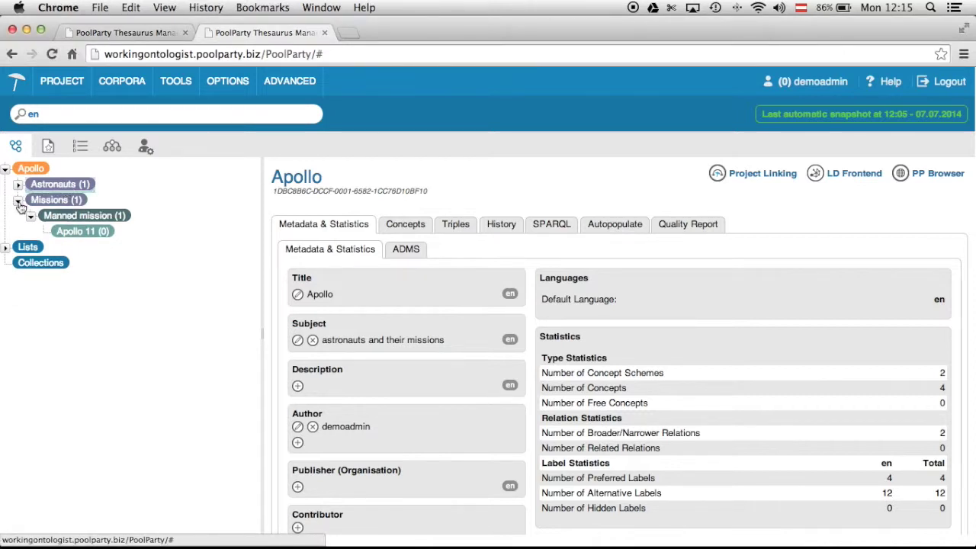
left_click(19, 203)
left_click(18, 203)
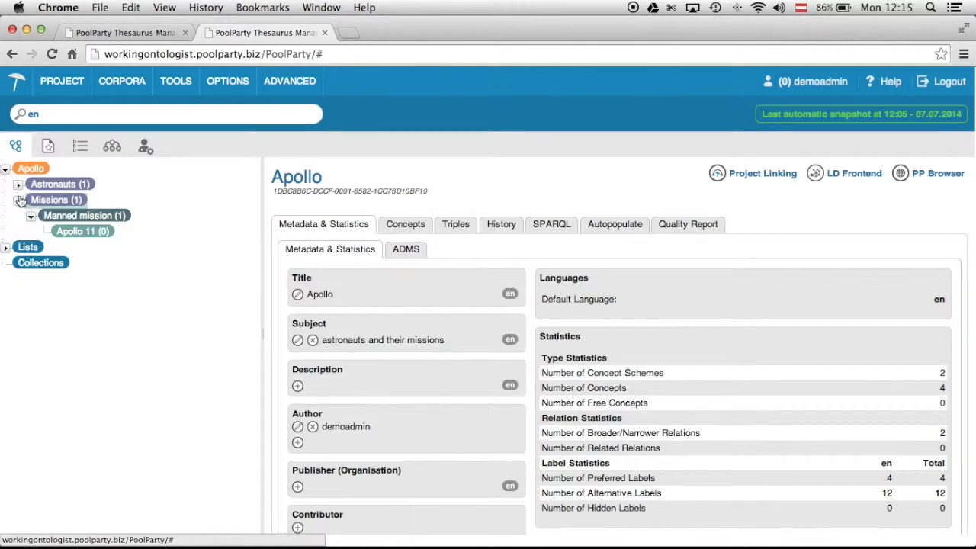
left_click(18, 187)
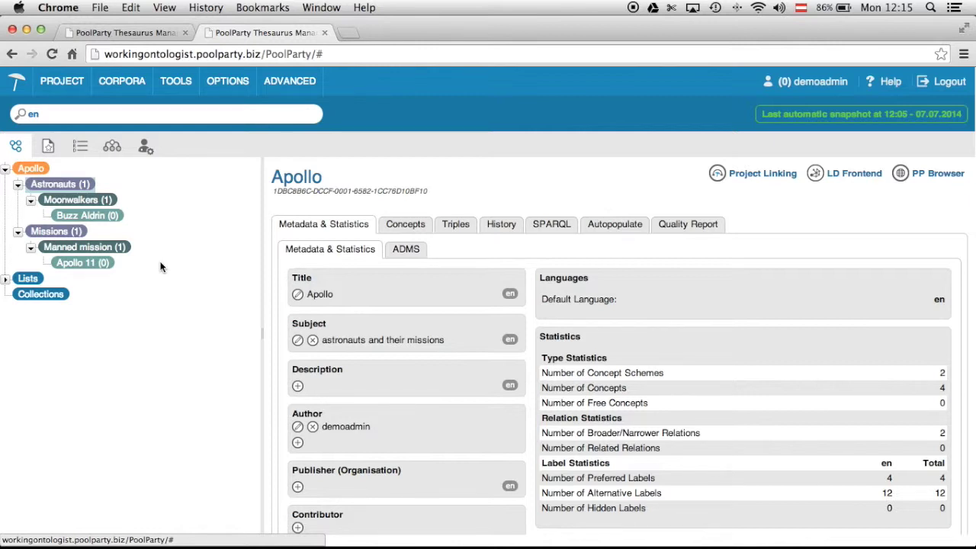
- Create a new narrower concept under Moonwalkers from the suggested "Neil Armstrong" entry
left_click(102, 208)
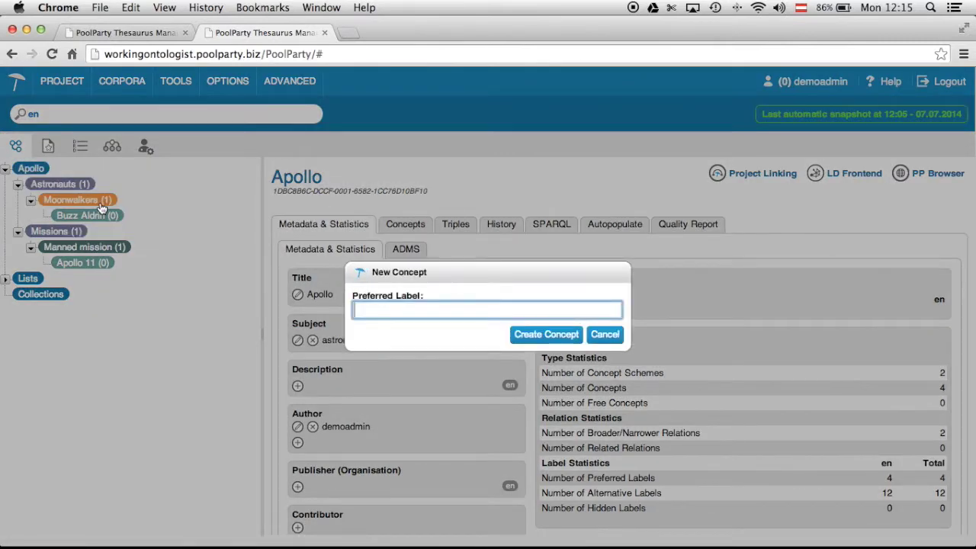
type("N")
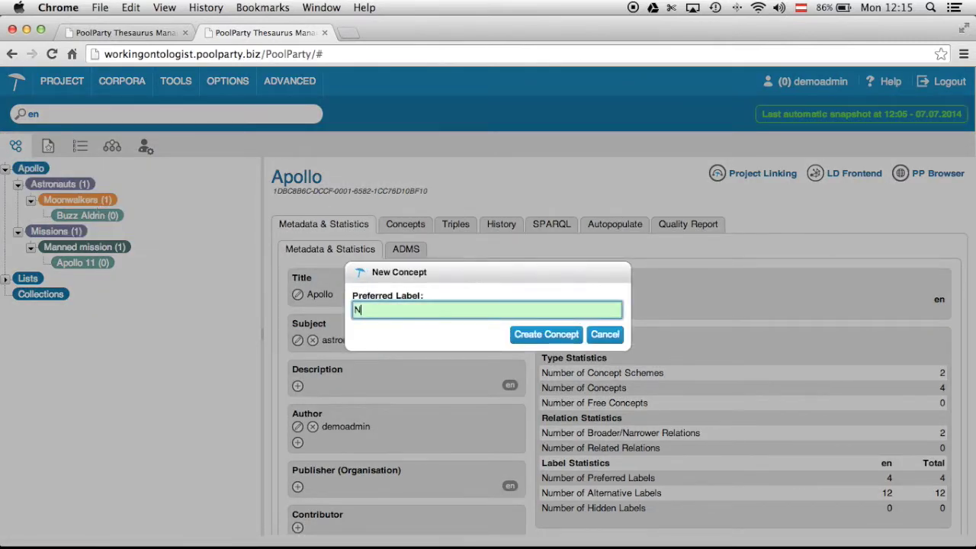
type("eil Armstrong")
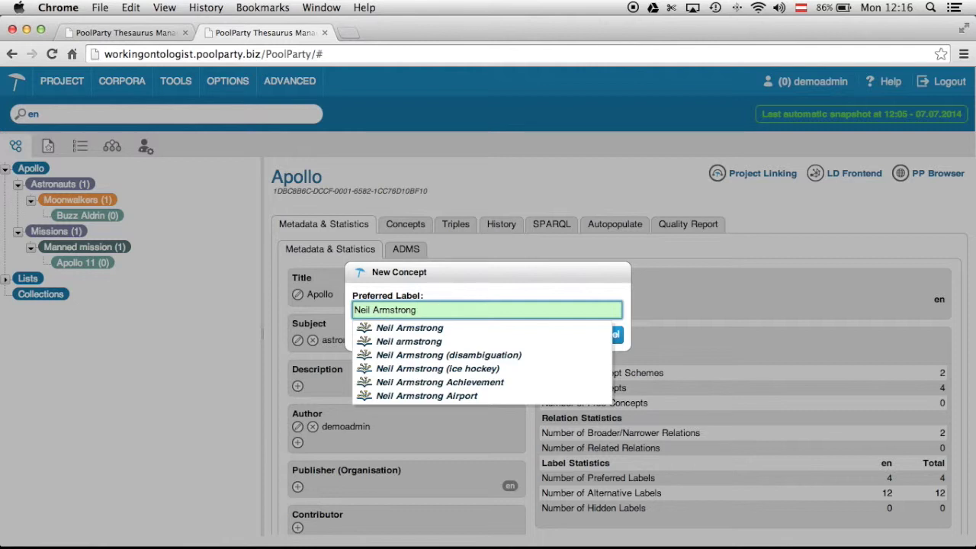
left_click(445, 331)
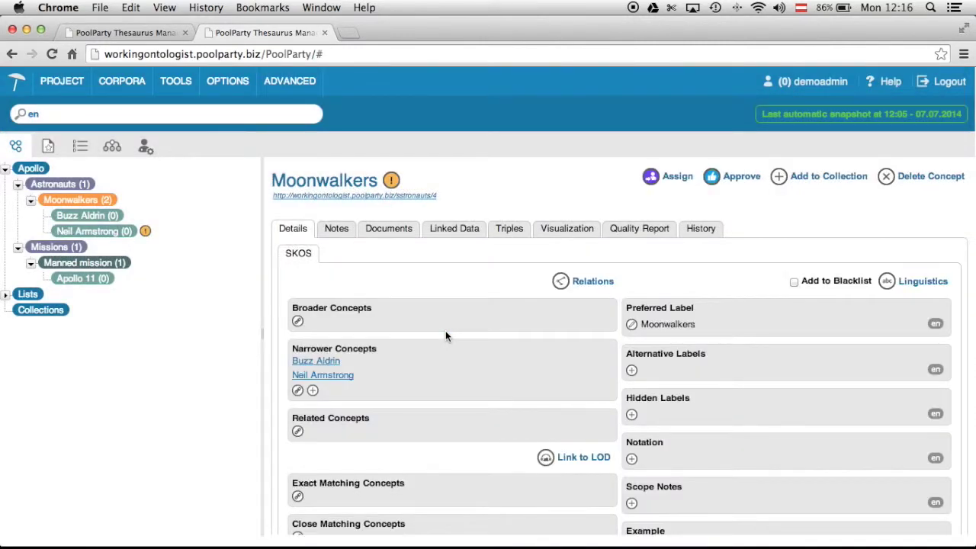
- Open the Neil Armstrong concept and examine its alternative labels, exact matching concept, definition and workflow status
left_click(110, 233)
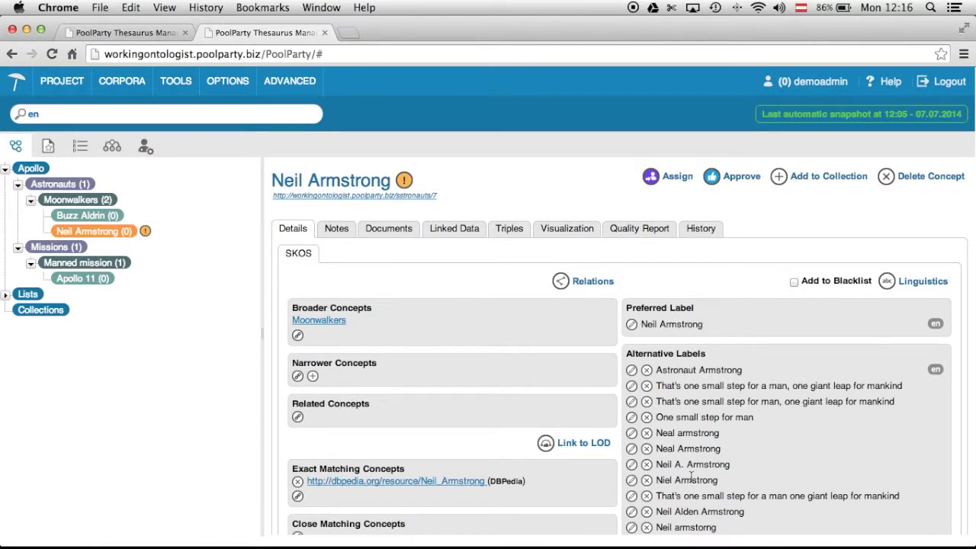
scroll(691, 476, "down", 3)
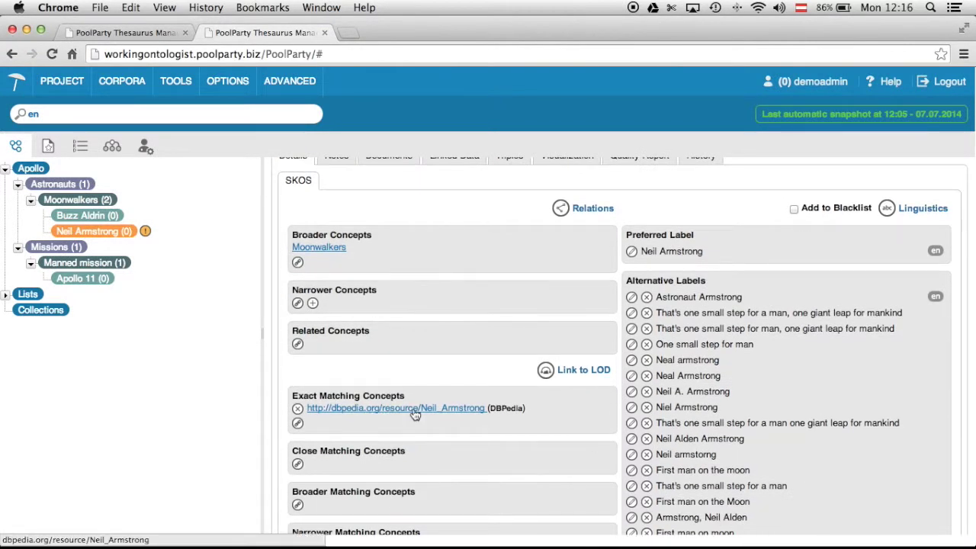
scroll(736, 426, "down", 12)
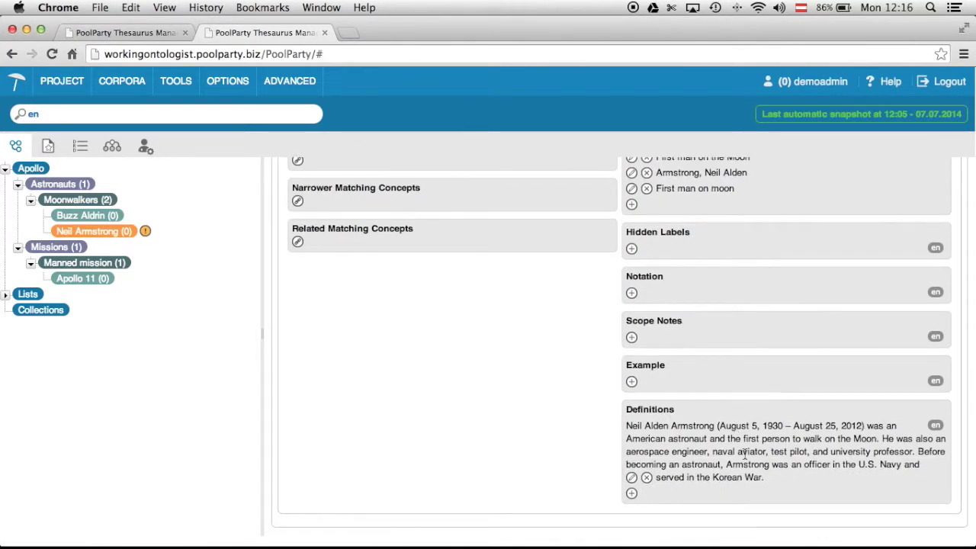
scroll(752, 441, "up", 15)
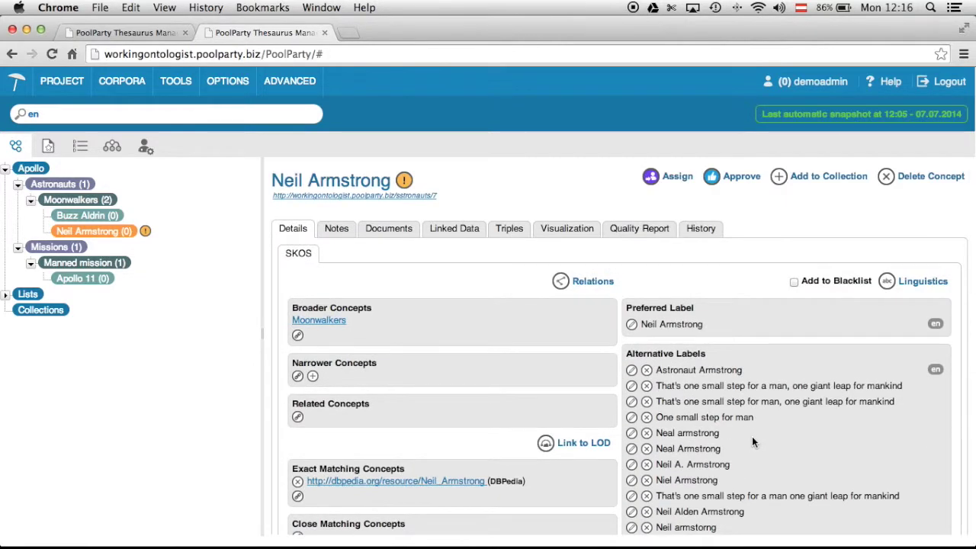
left_click(405, 180)
mouse_move(404, 180)
- Examine the change history of the Neil Armstrong concept, from its latest changes back to its creation
left_click(709, 231)
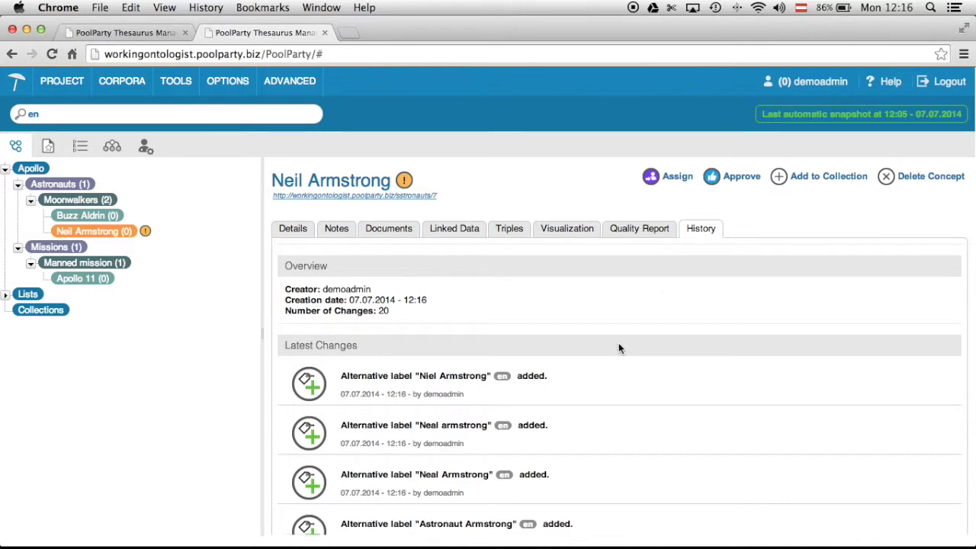
scroll(485, 363, "down", 2)
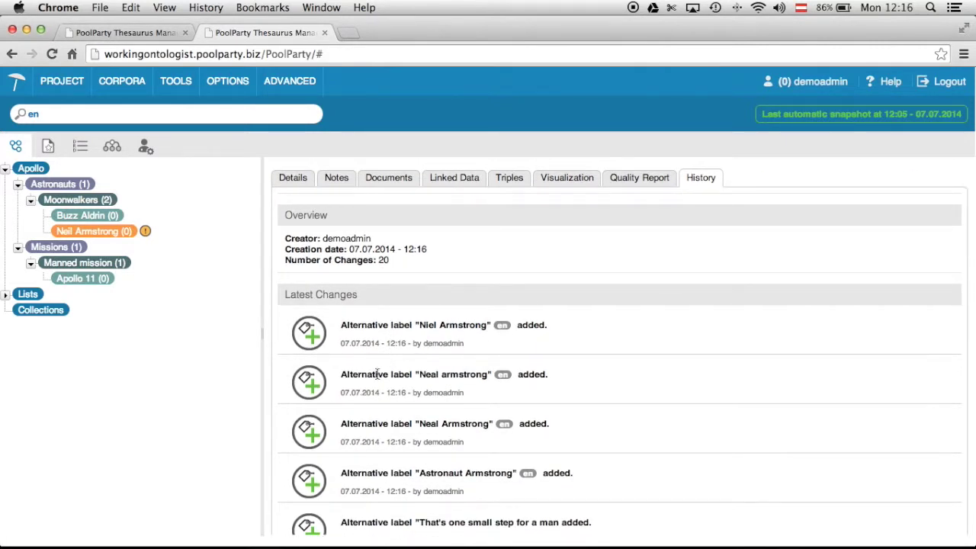
scroll(377, 374, "down", 2)
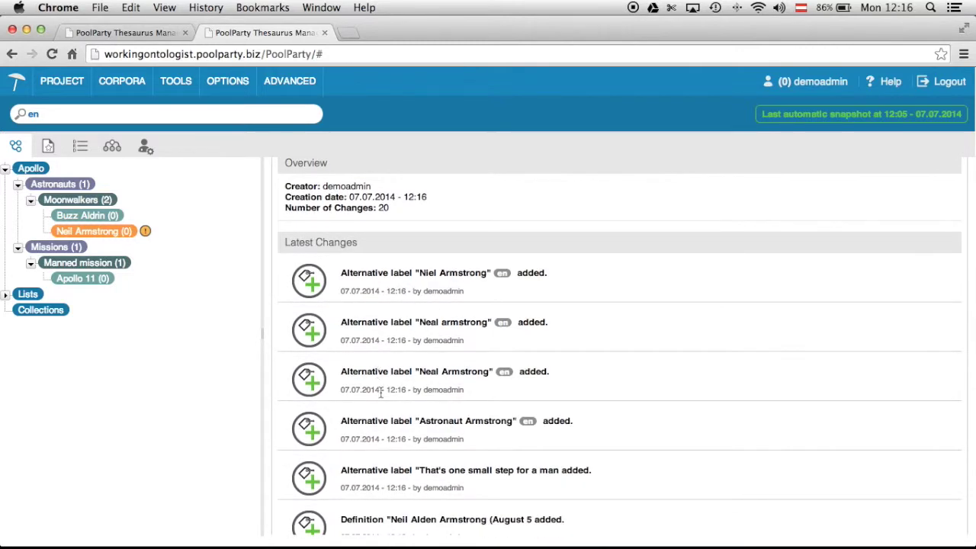
scroll(380, 393, "up", 2)
scroll(383, 397, "down", 4)
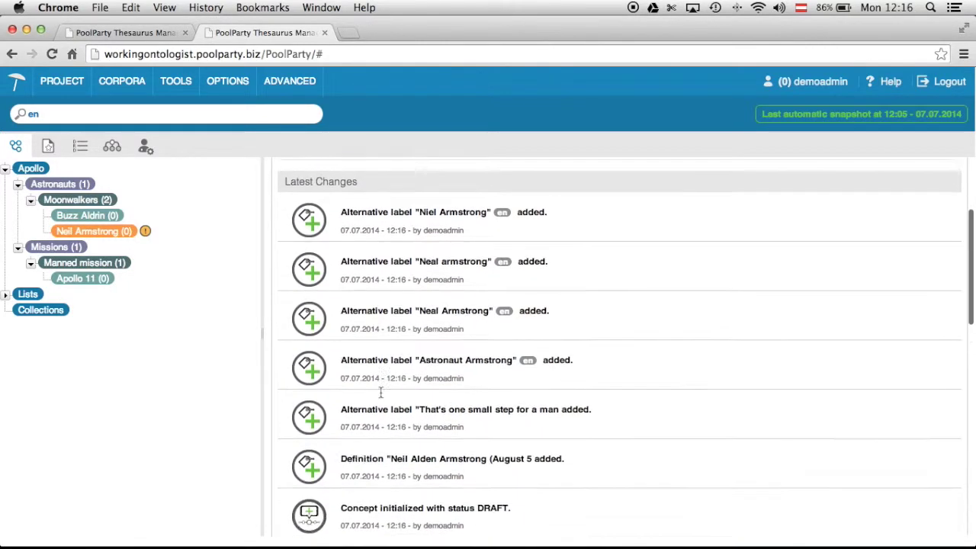
scroll(380, 393, "down", 5)
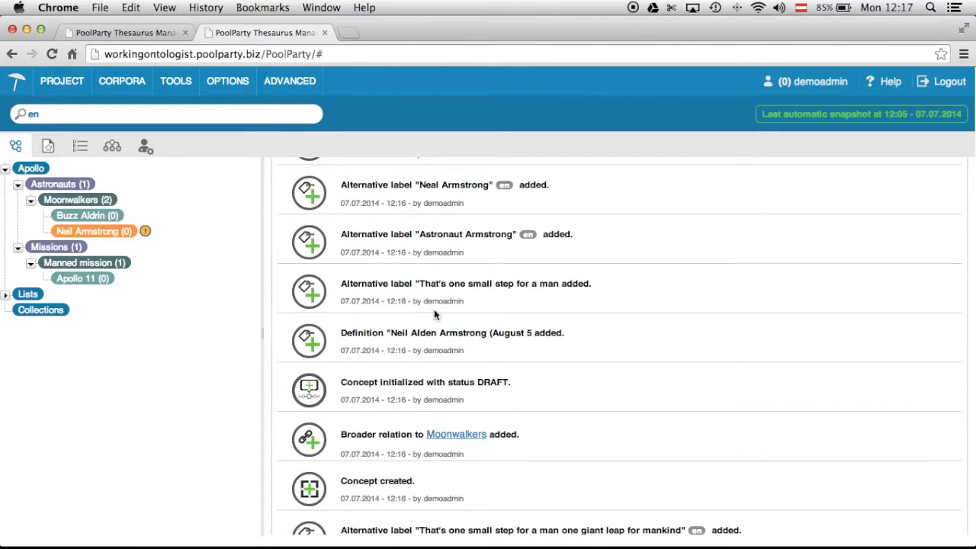
scroll(434, 313, "up", 5)
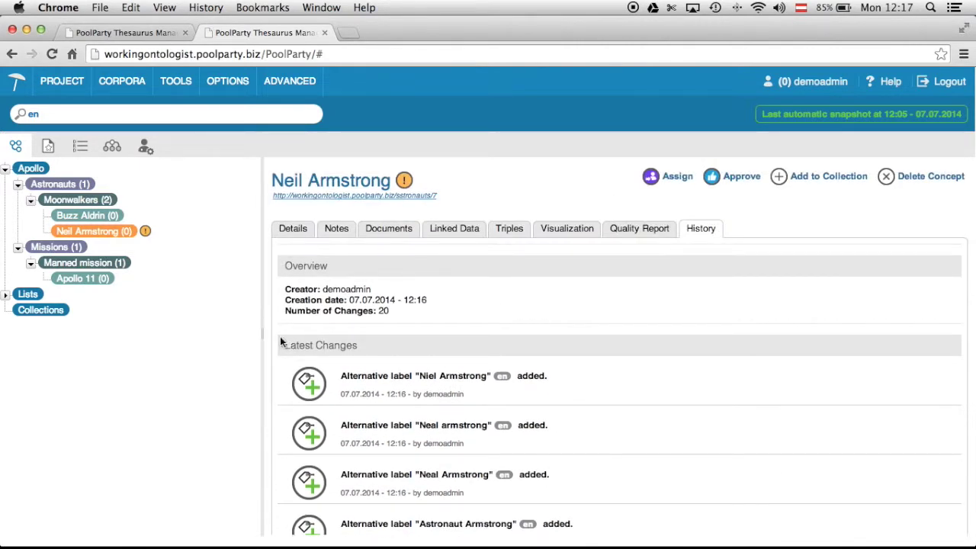
- Add Apollo 11 as a related concept in the details of the Neil Armstrong concept
left_click(293, 231)
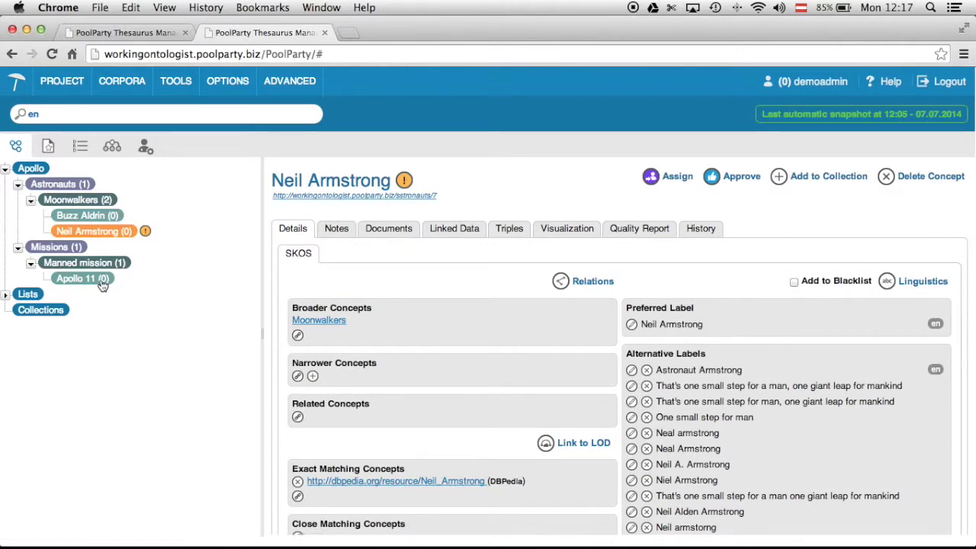
left_click_drag(103, 285, 331, 407)
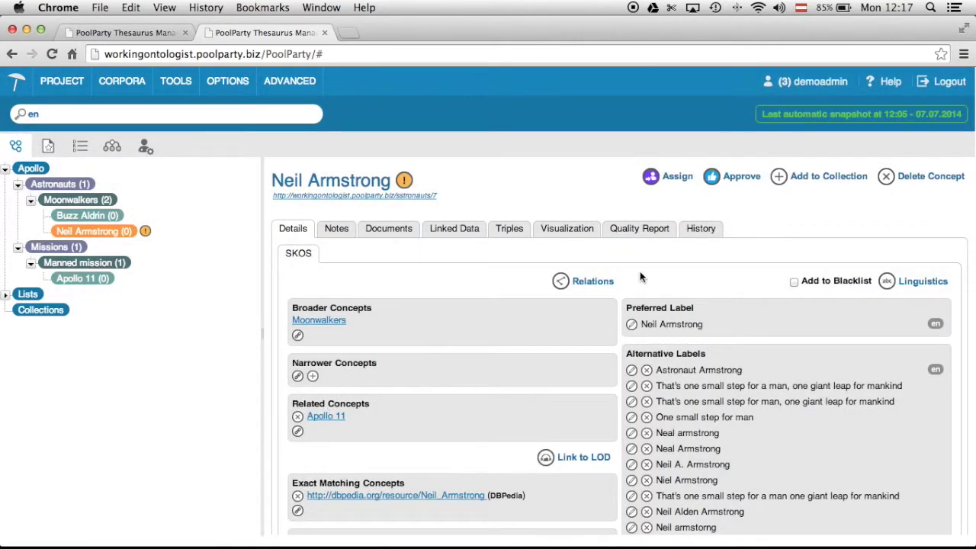
- Check the histories of the Neil Armstrong and Apollo 11 concepts for the related relation between them
left_click(699, 233)
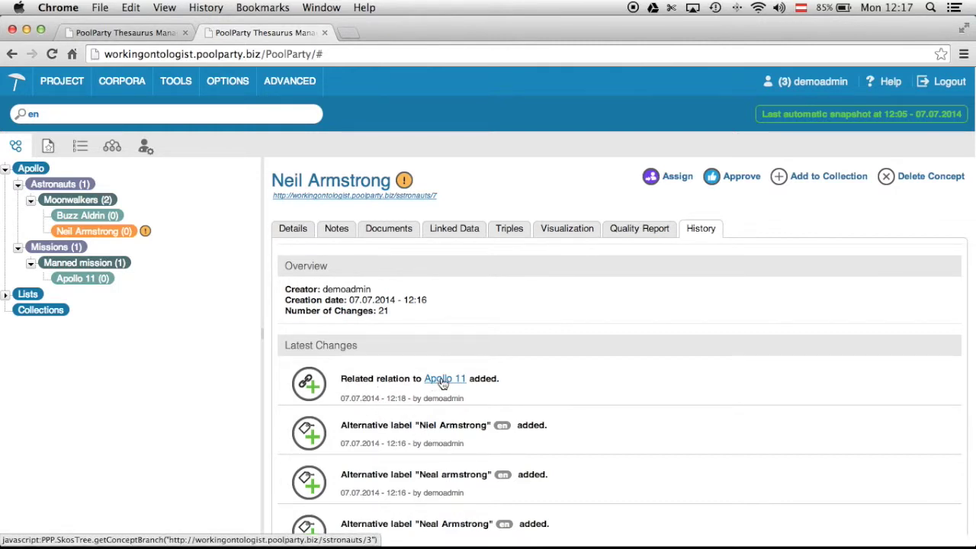
left_click(92, 282)
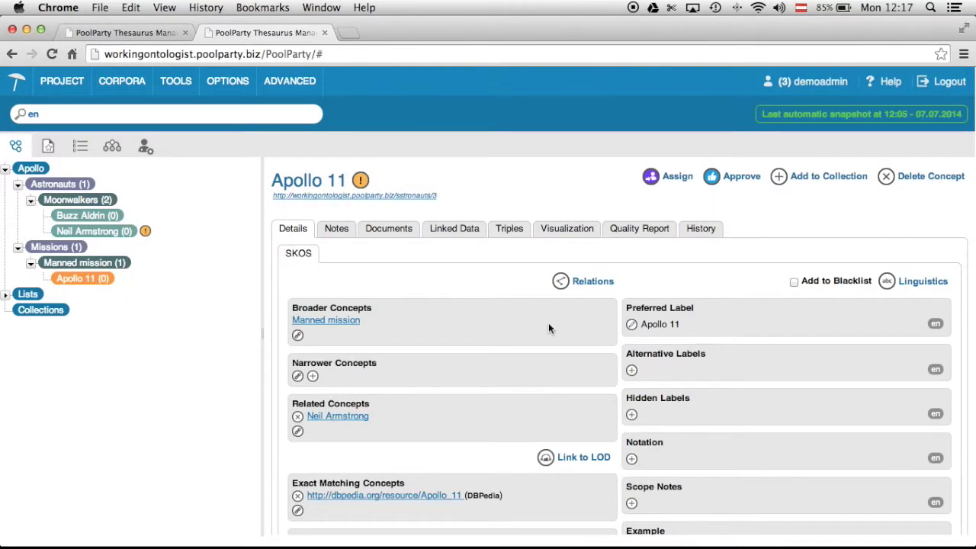
left_click(702, 232)
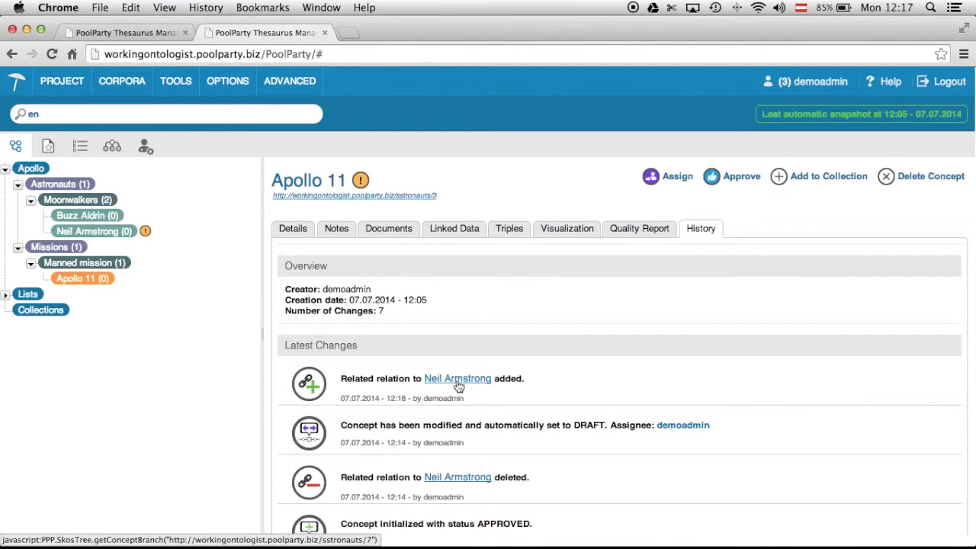
- Approve the Neil Armstrong concept with the note "This concept is well defined. All alternative lables are in place."
left_click(100, 234)
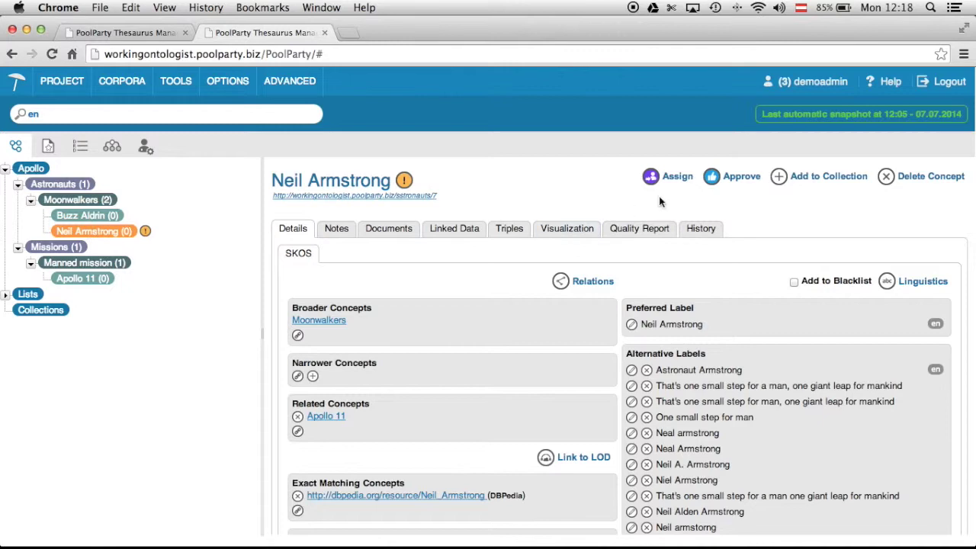
left_click(738, 187)
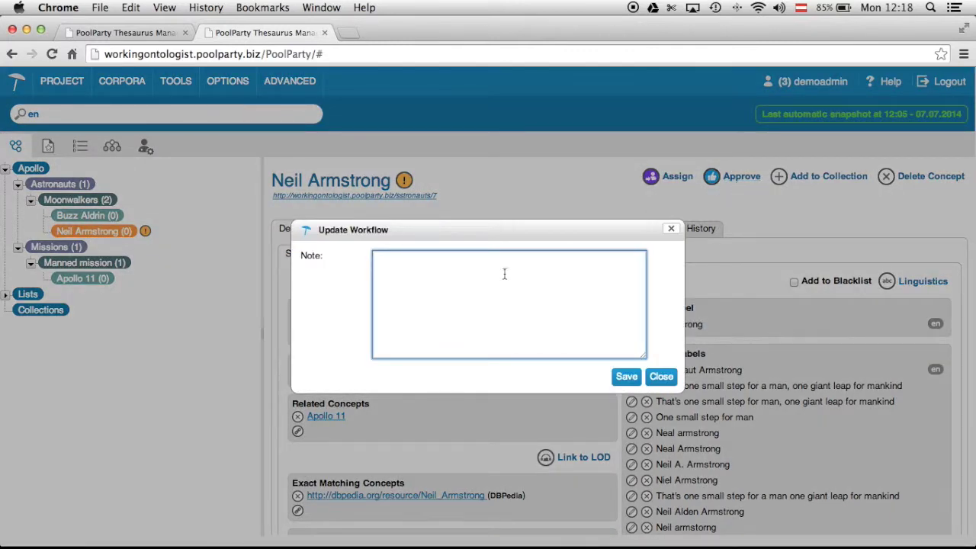
type("This concept is well defin")
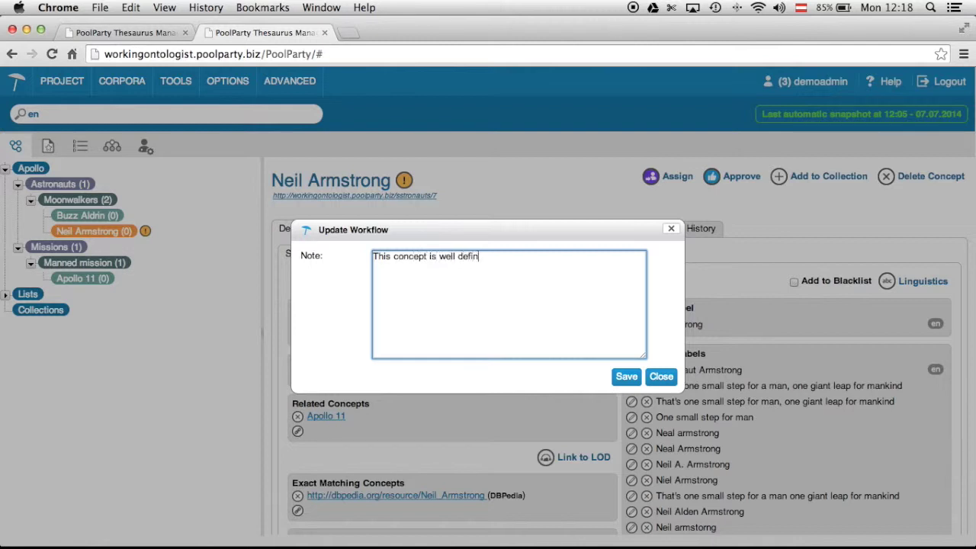
type("ed. All alternative lables are in place.")
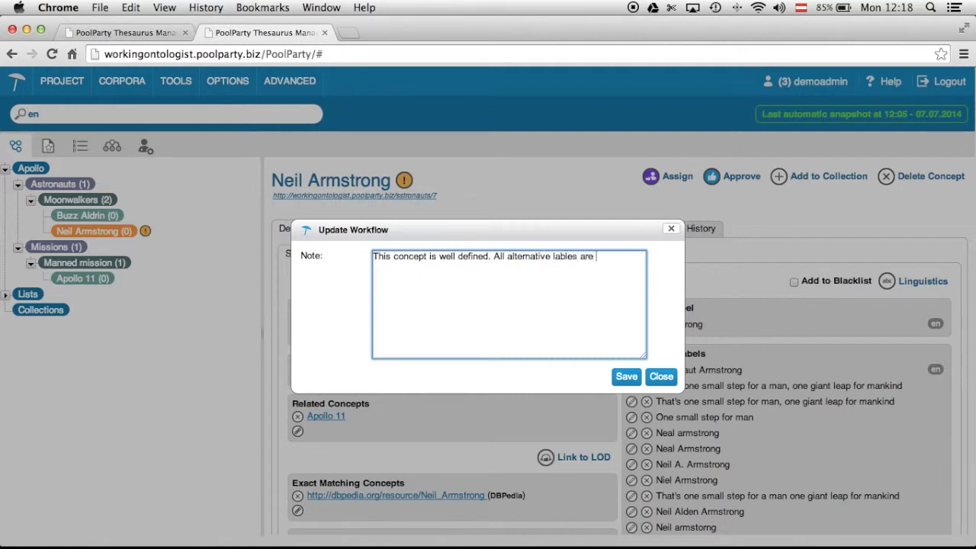
left_click(626, 376)
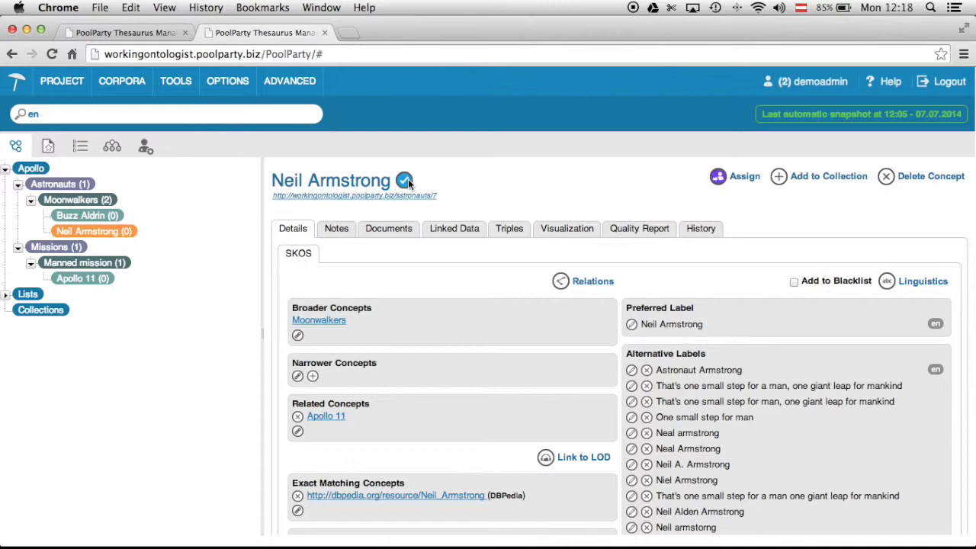
- Check the approval entry in Neil Armstrong's history and open the history of the whole Apollo project
left_click(700, 232)
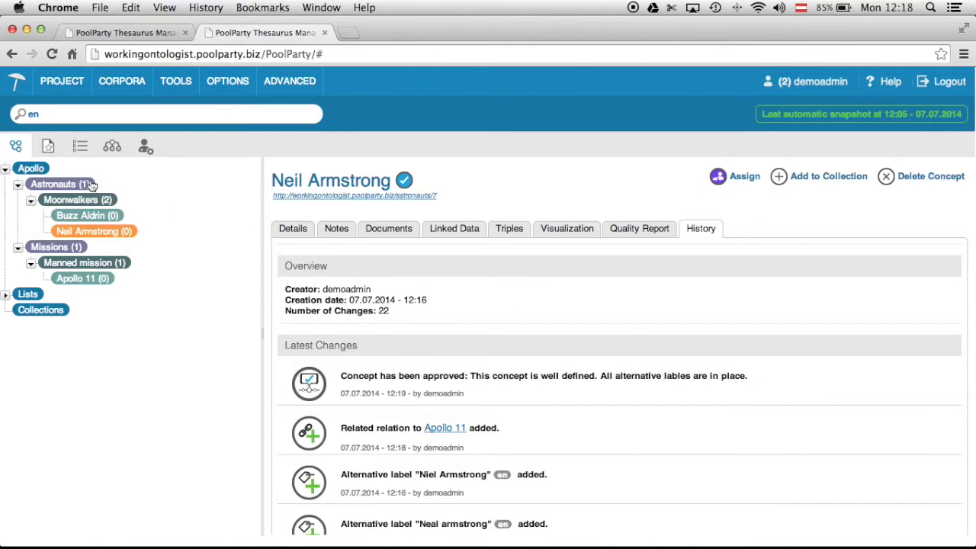
left_click(31, 169)
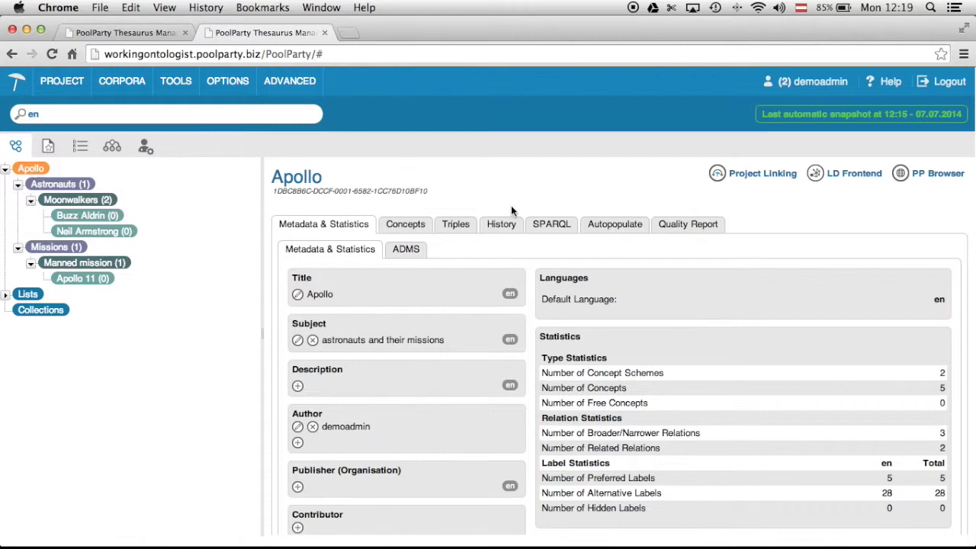
left_click(504, 226)
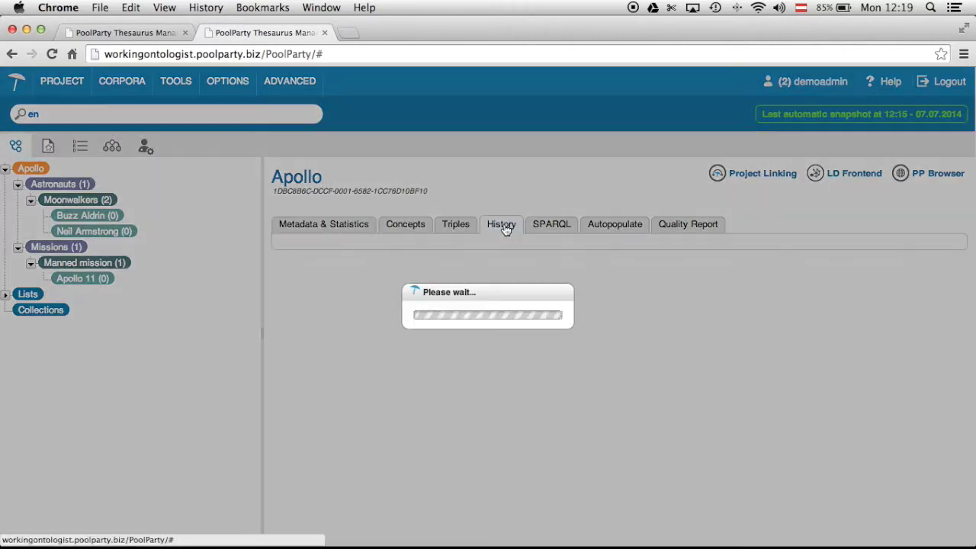